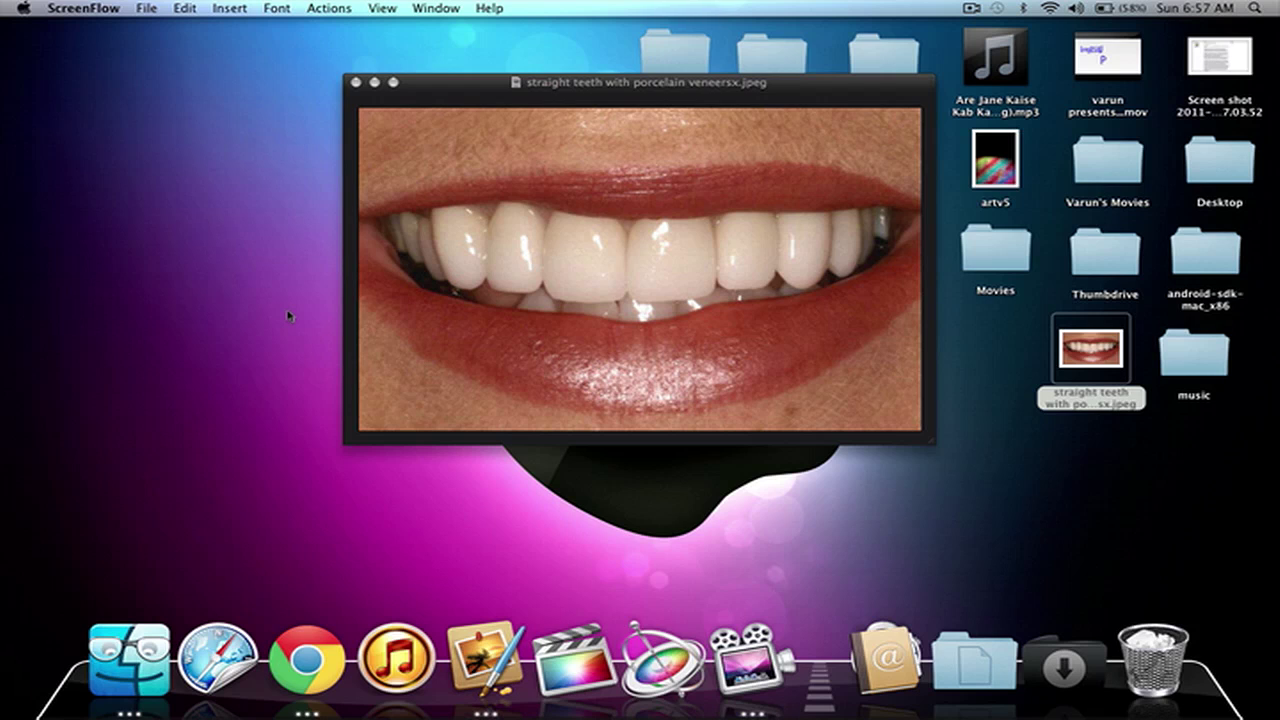
- Bring the window with the smile photo 'straight teeth with porcelain veneersx.jpeg' to the front
{"action": "left_click", "coordinate": [518, 88]}
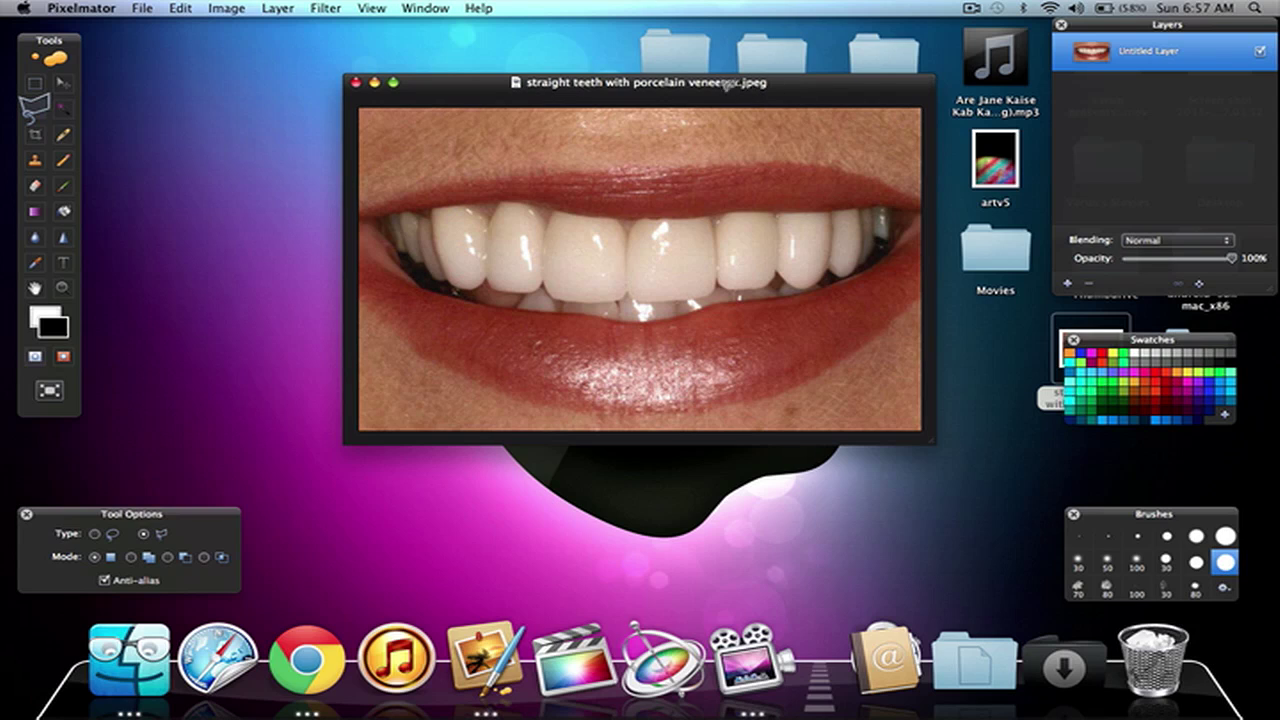
- Duplicate the photo layer so 'Untitled Layer copy' sits above the original
{"action": "left_click", "coordinate": [60, 84]}
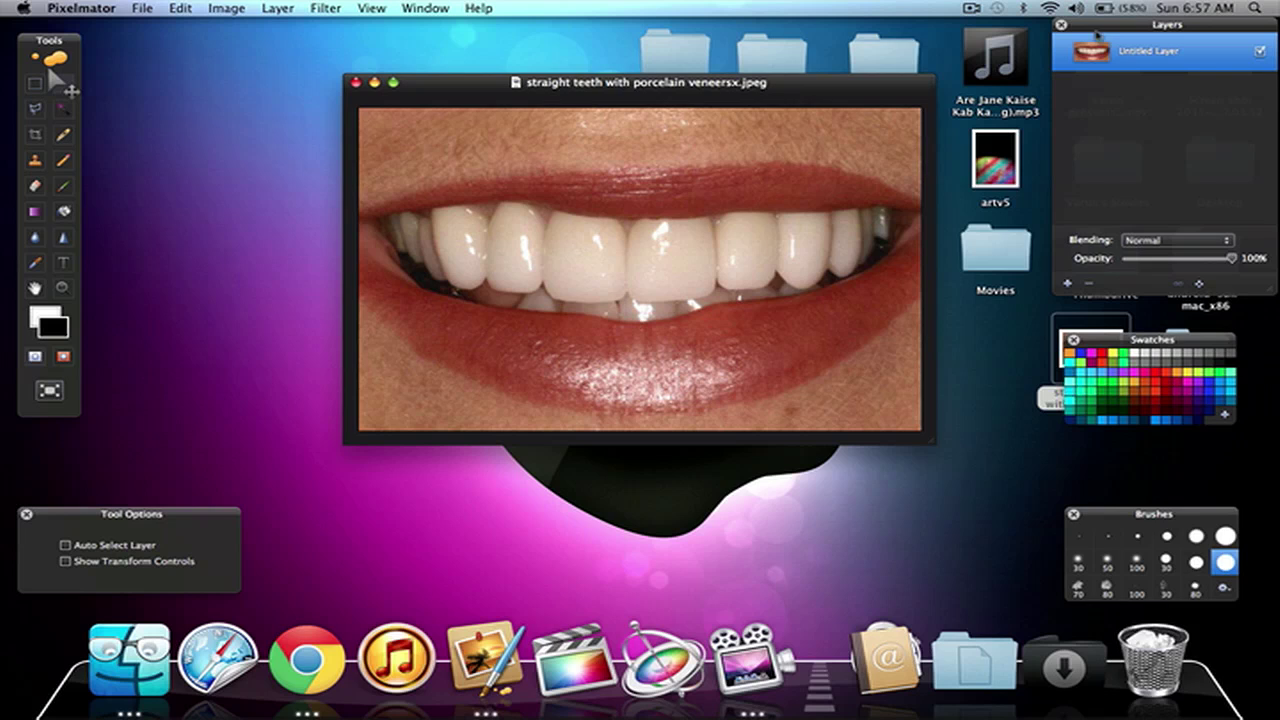
{"action": "right_click", "coordinate": [1136, 62]}
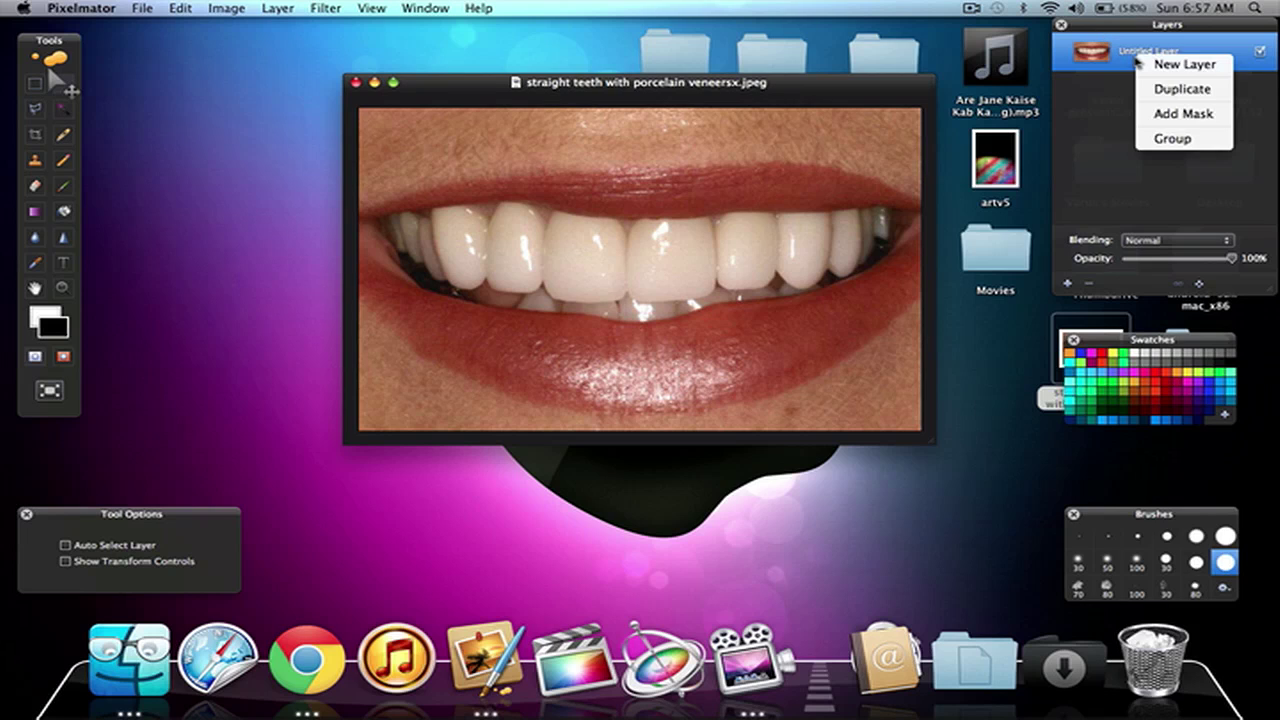
{"action": "left_click", "coordinate": [1182, 88]}
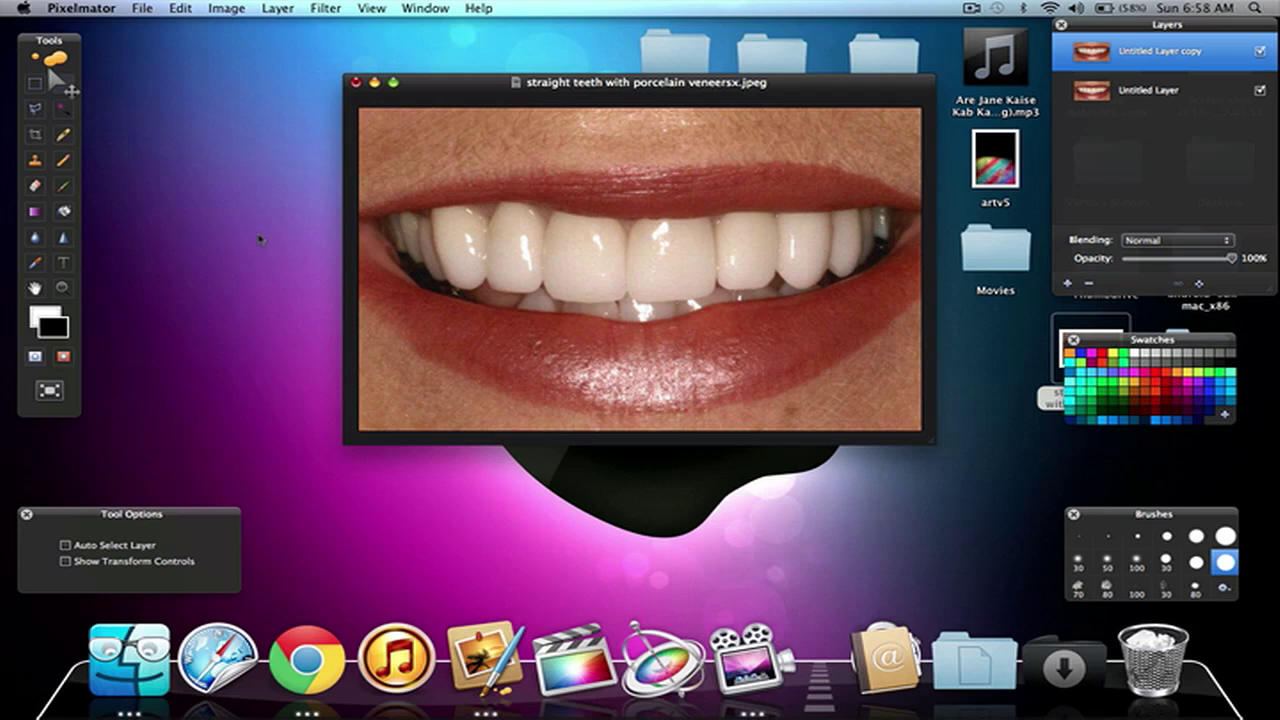
- Select all the teeth with the Magic Wand at about 53% tolerance
{"action": "left_click", "coordinate": [36, 109]}
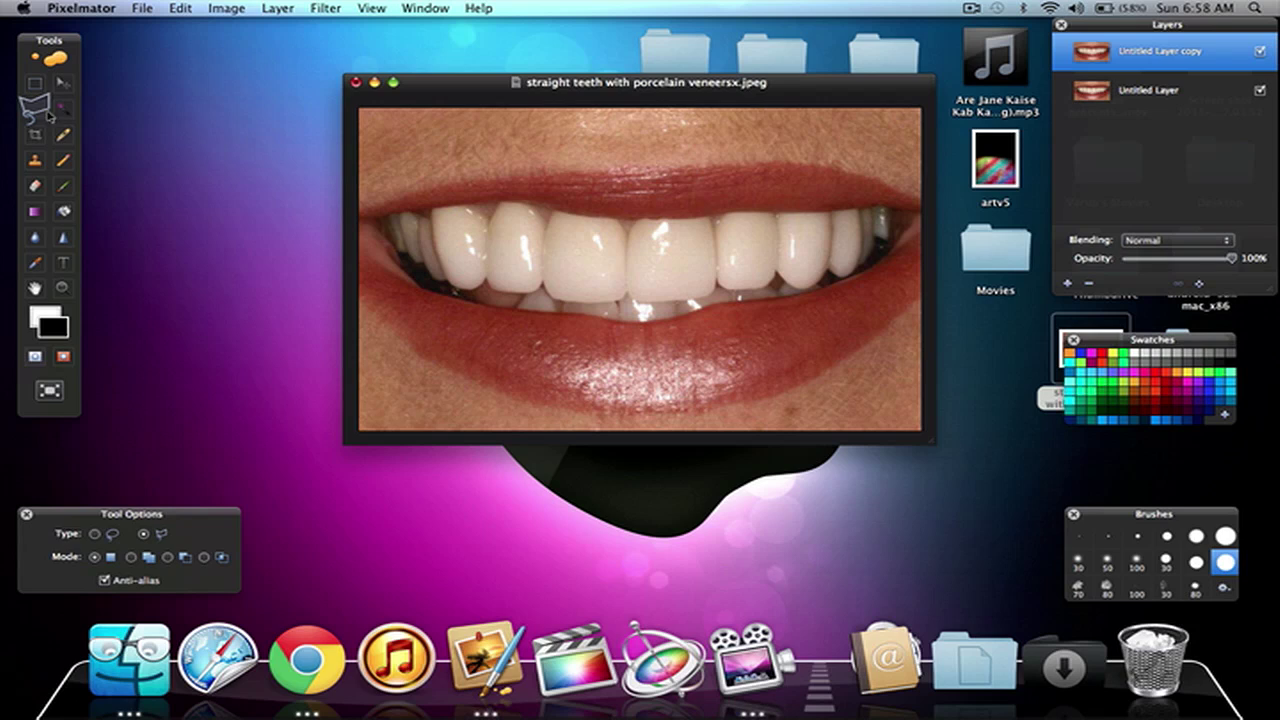
{"action": "left_click", "coordinate": [60, 111]}
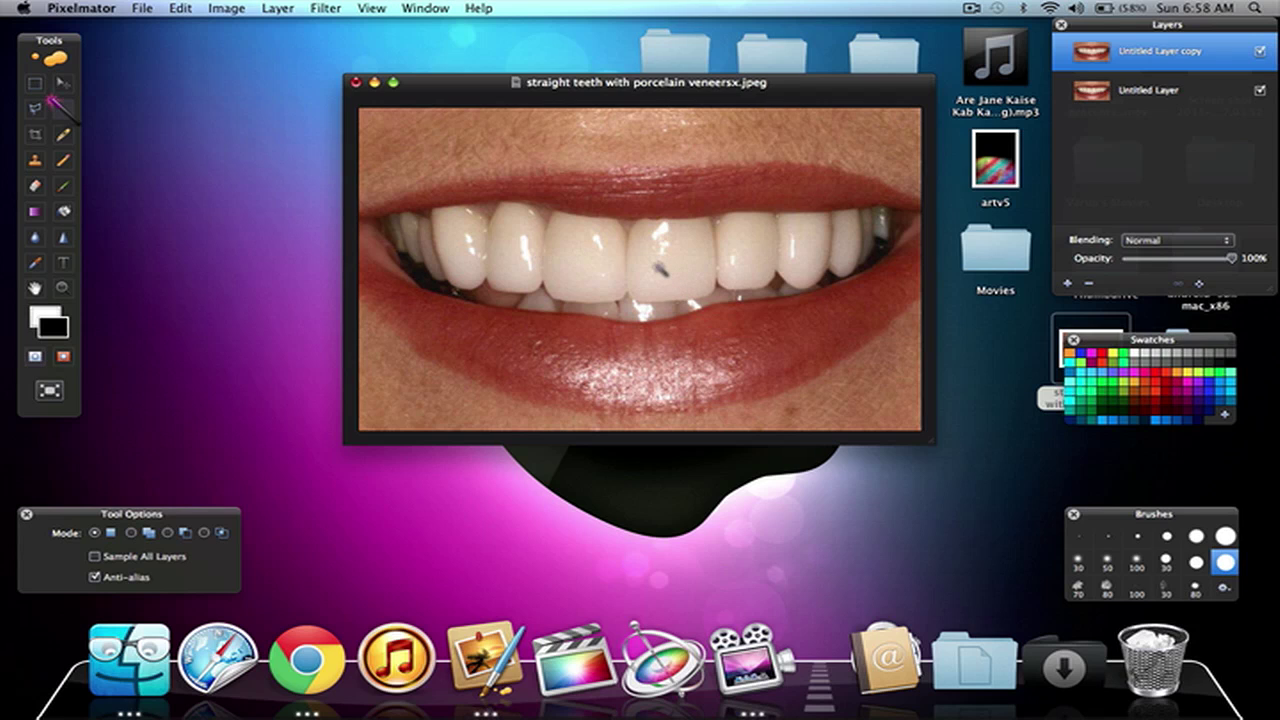
{"action": "left_click_drag", "start_coordinate": [658, 266], "coordinate": [542, 242]}
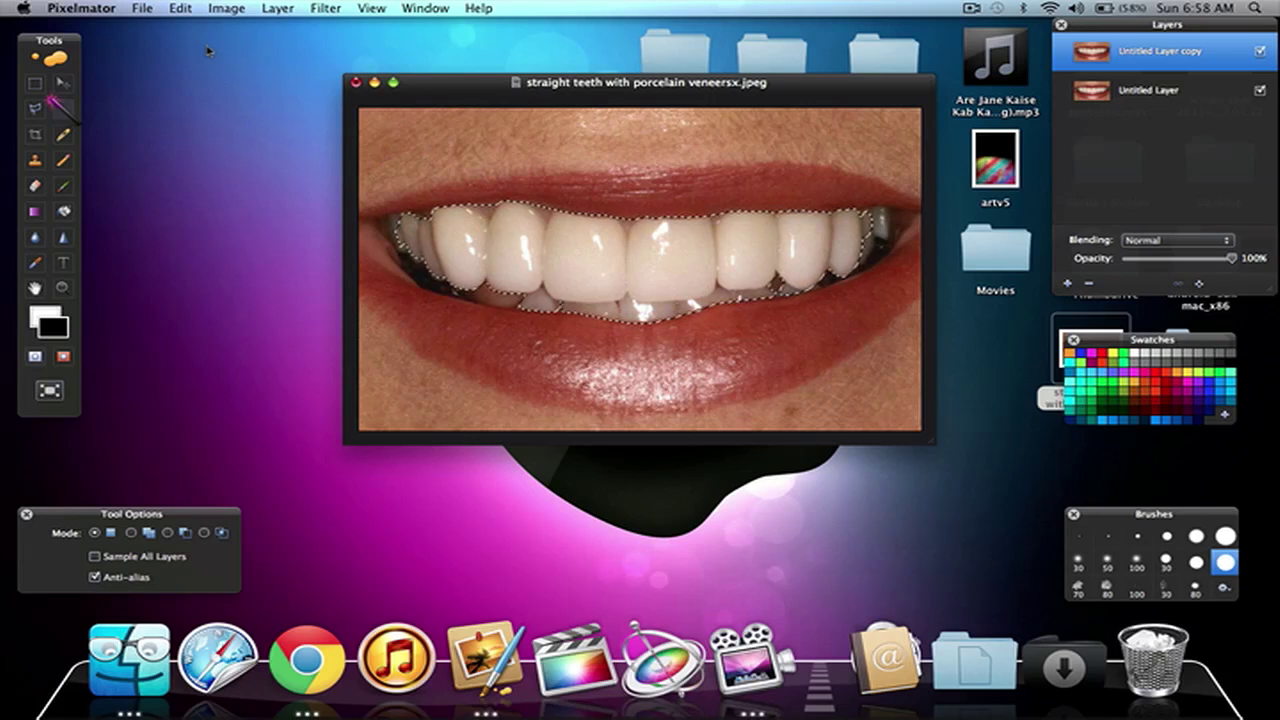
- Refine the teeth selection, shrinking it by 5 px and feathering the edge 1%
{"action": "left_click", "coordinate": [188, 14]}
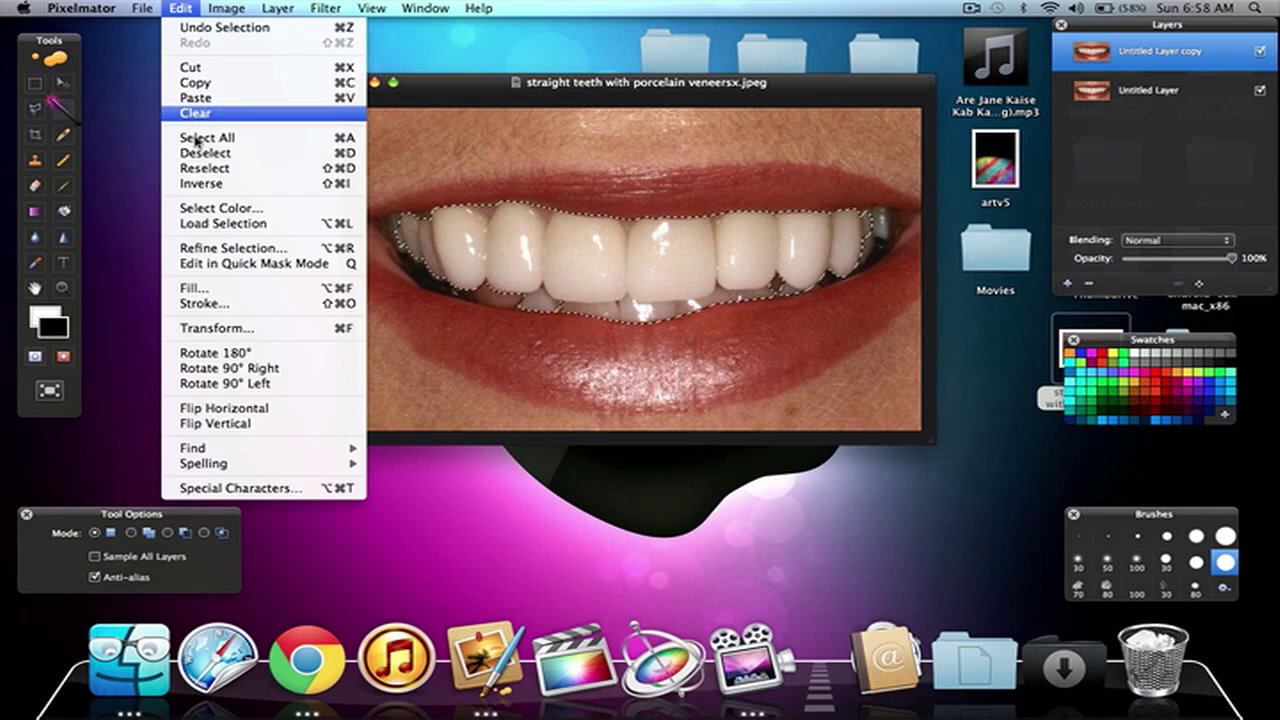
{"action": "left_click", "coordinate": [236, 249]}
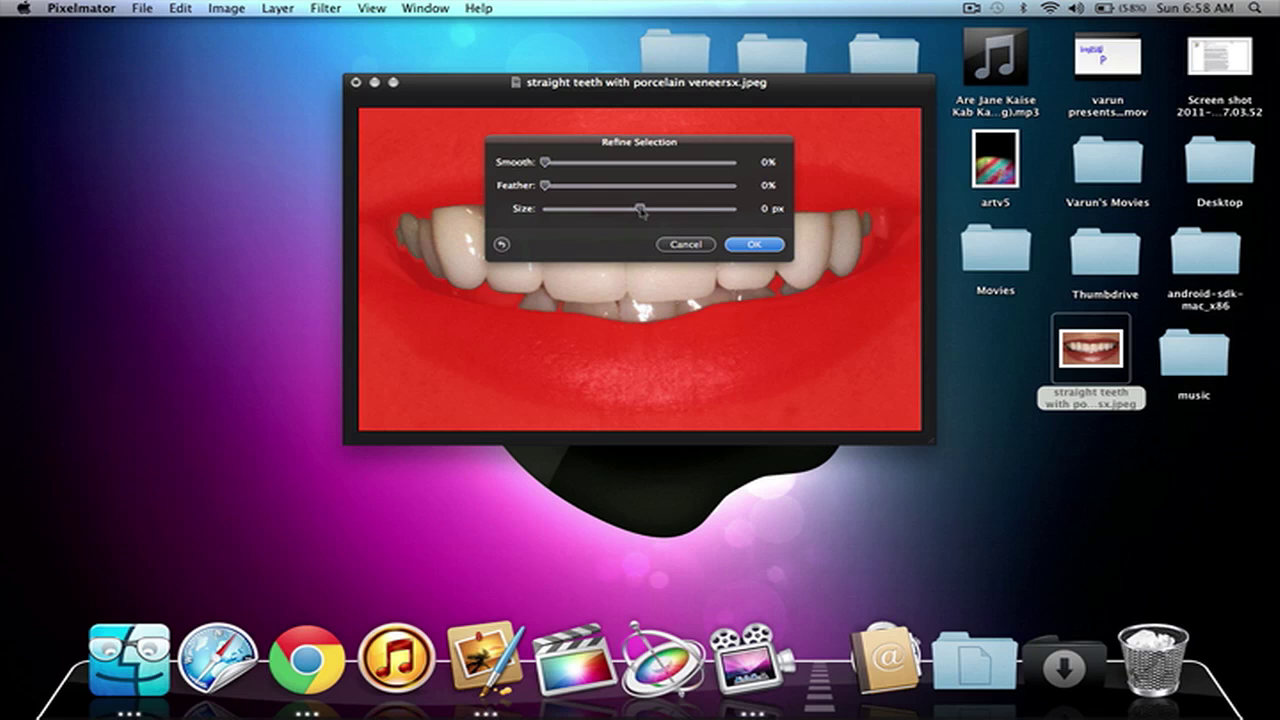
{"action": "left_click_drag", "start_coordinate": [641, 210], "coordinate": [643, 211]}
{"action": "mouse_move", "coordinate": [546, 186]}
{"action": "left_mouse_down"}
{"action": "mouse_move", "coordinate": [558, 188]}
{"action": "mouse_move", "coordinate": [551, 163]}
{"action": "left_mouse_up"}
{"action": "left_click", "coordinate": [748, 244]}
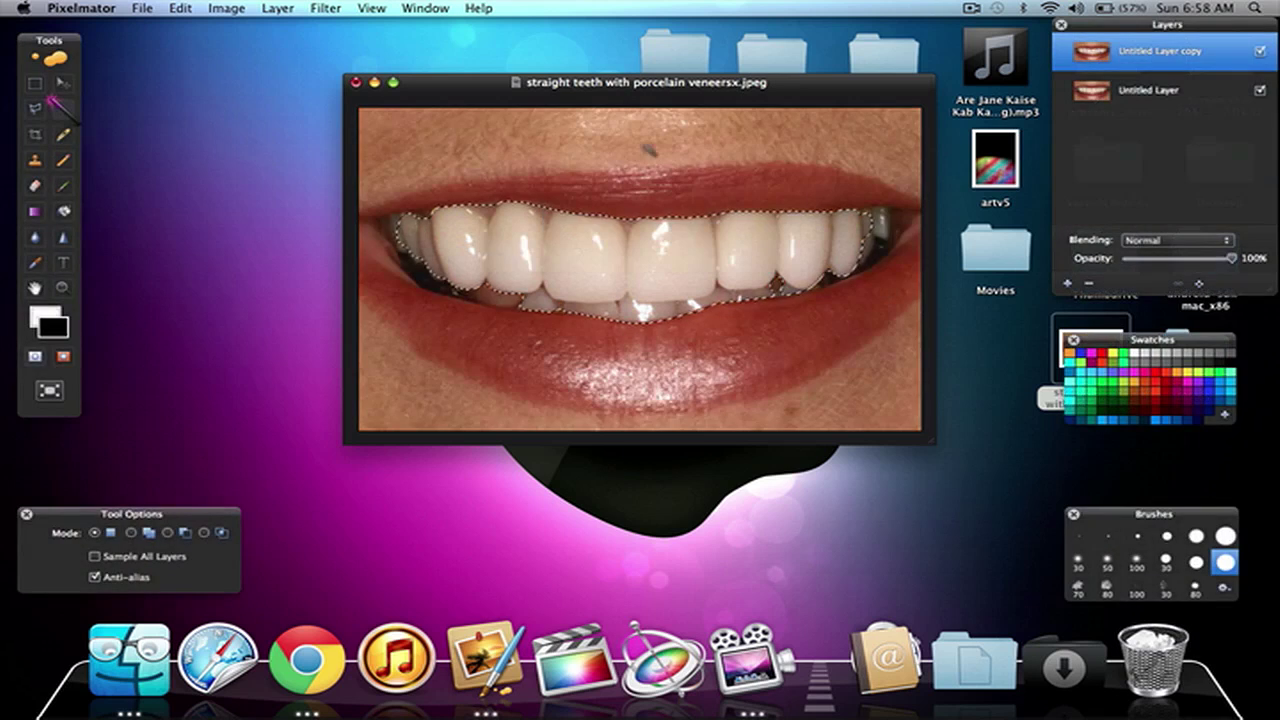
- Invert the selection and cut away everything except the teeth from 'Untitled Layer copy'
{"action": "left_click", "coordinate": [180, 9]}
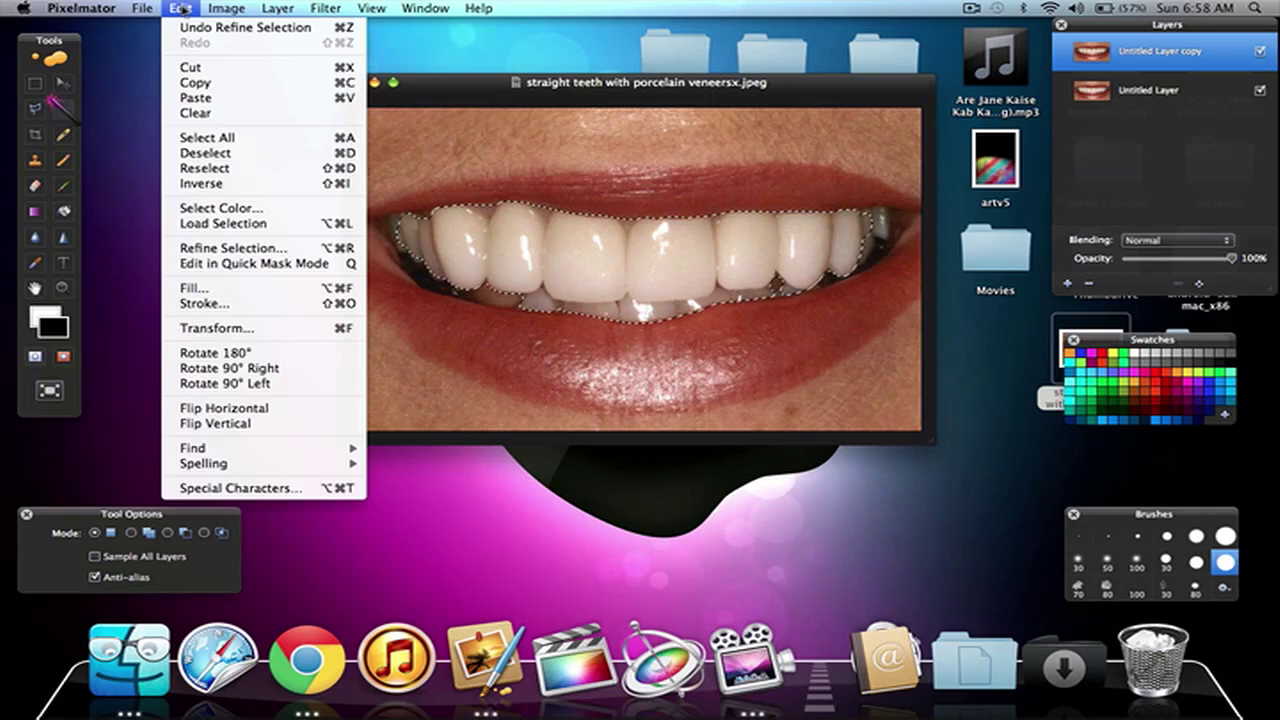
{"action": "left_click", "coordinate": [250, 184]}
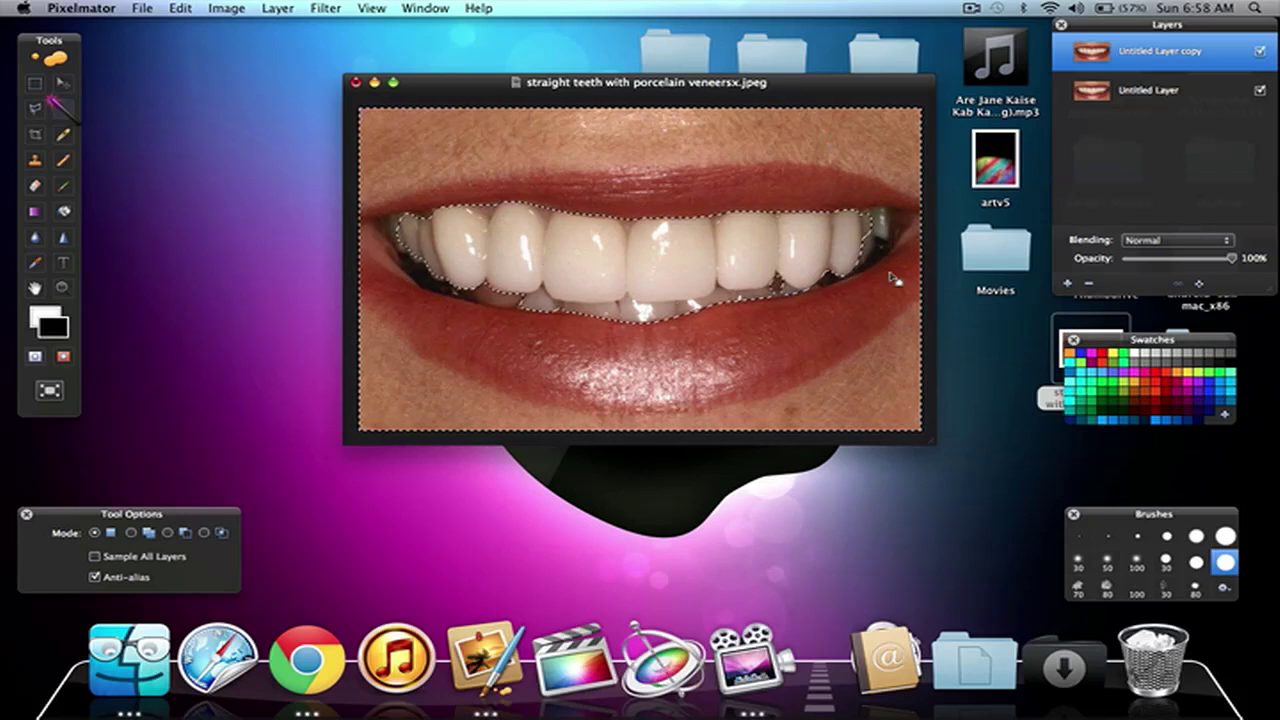
{"action": "left_click", "coordinate": [180, 8]}
{"action": "left_click", "coordinate": [190, 68]}
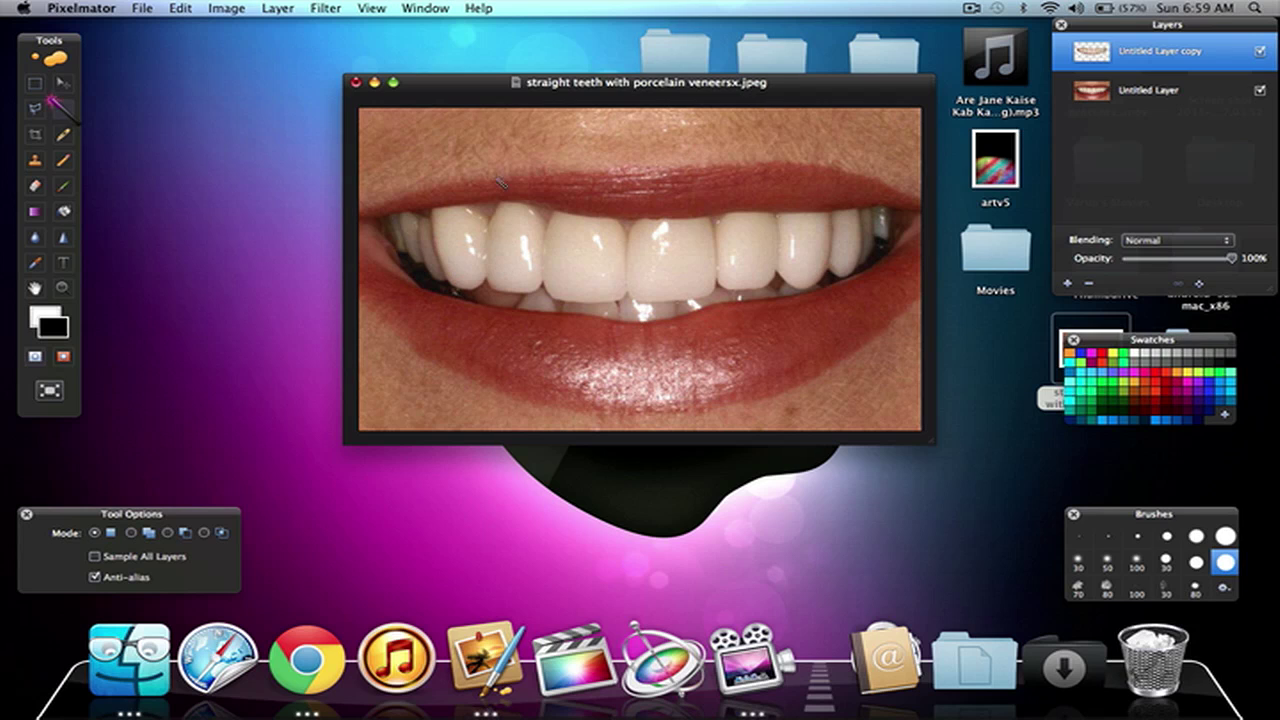
- Lower the teeth layer's saturation to -16 in Hue and Saturation
{"action": "key", "text": "super+u"}
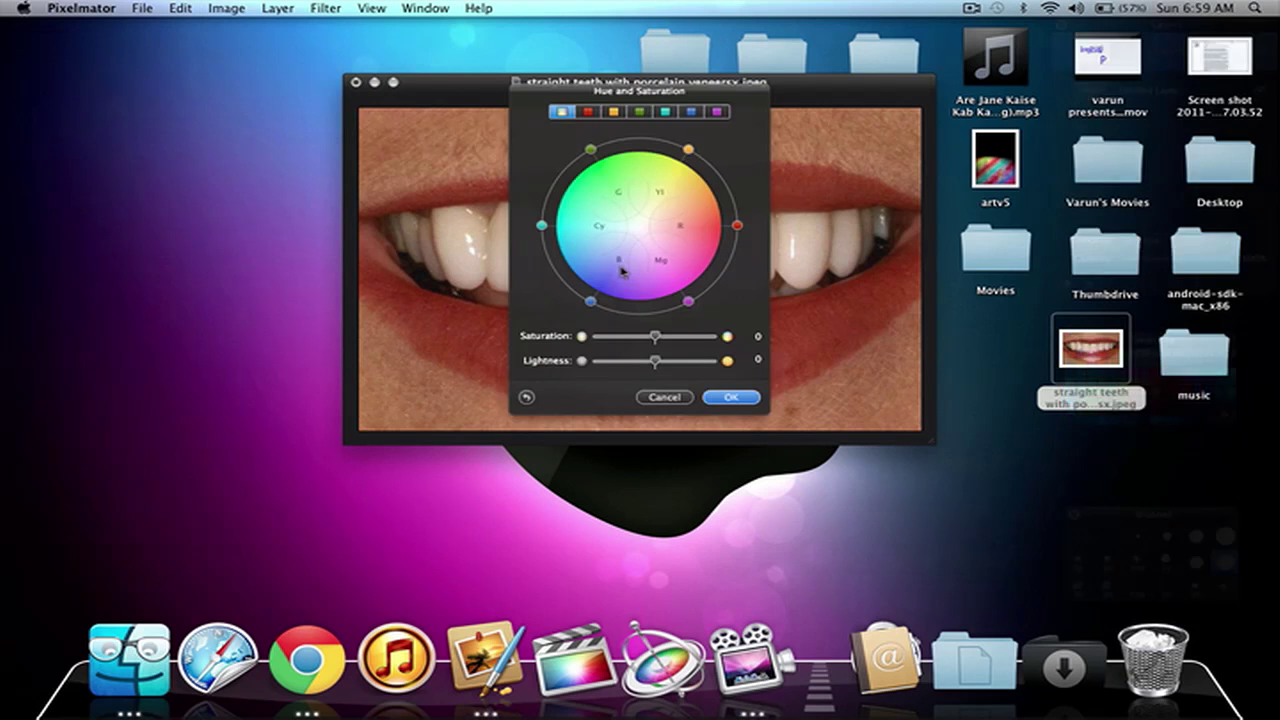
{"action": "left_click_drag", "start_coordinate": [656, 337], "coordinate": [643, 341]}
{"action": "left_click", "coordinate": [729, 397]}
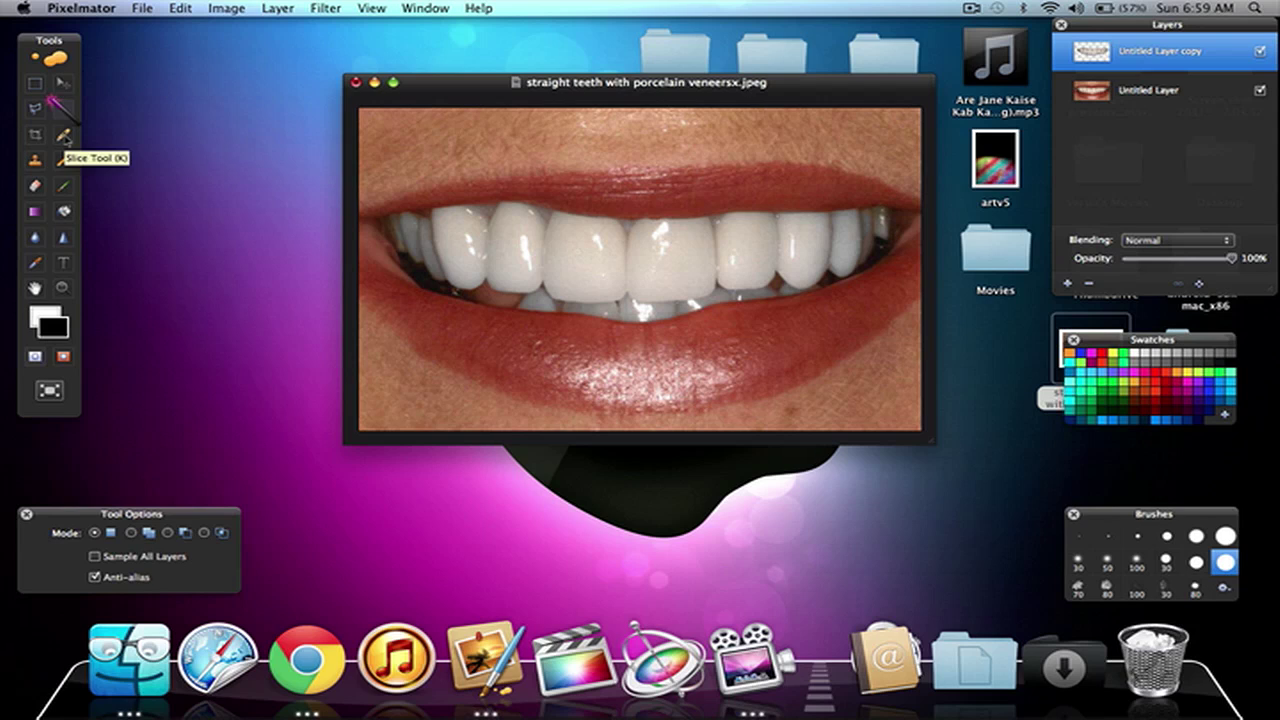
- Duplicate the teeth layer, move the copy below 'Untitled Layer copy', and rename it 'blur'
{"action": "right_click", "coordinate": [1134, 51]}
{"action": "left_click", "coordinate": [1106, 85]}
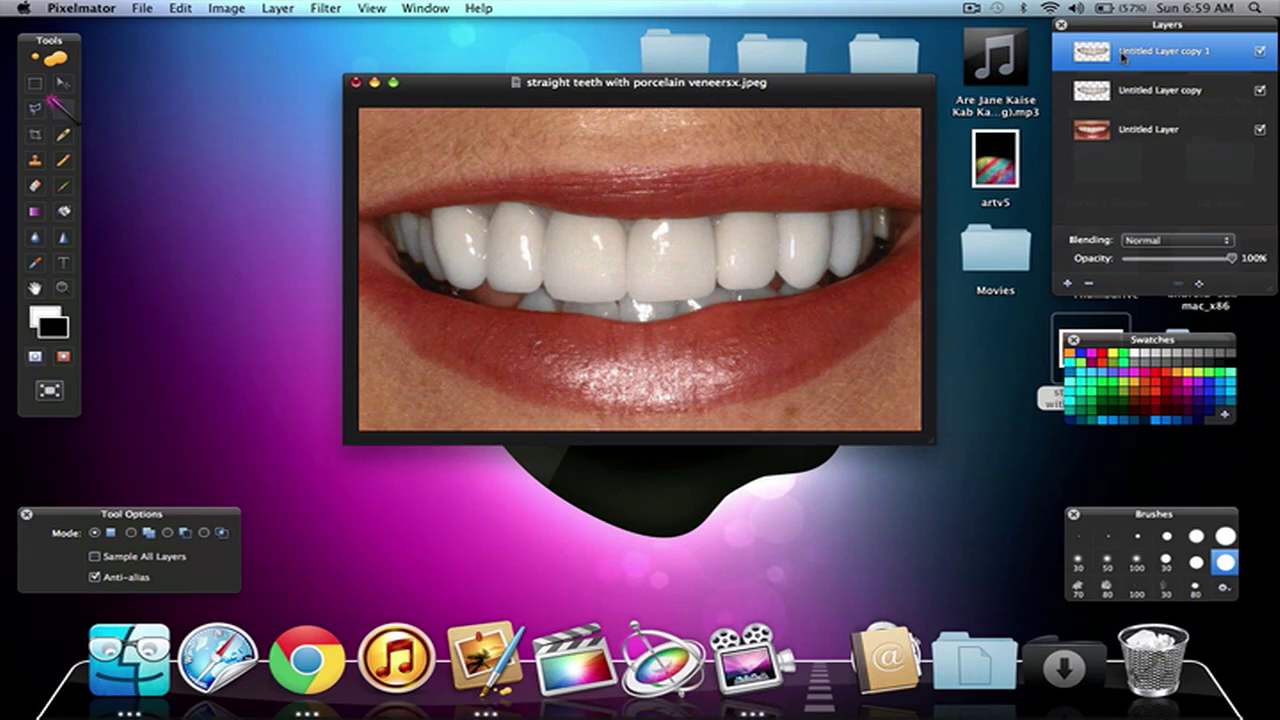
{"action": "left_click_drag", "start_coordinate": [1124, 57], "coordinate": [1125, 100]}
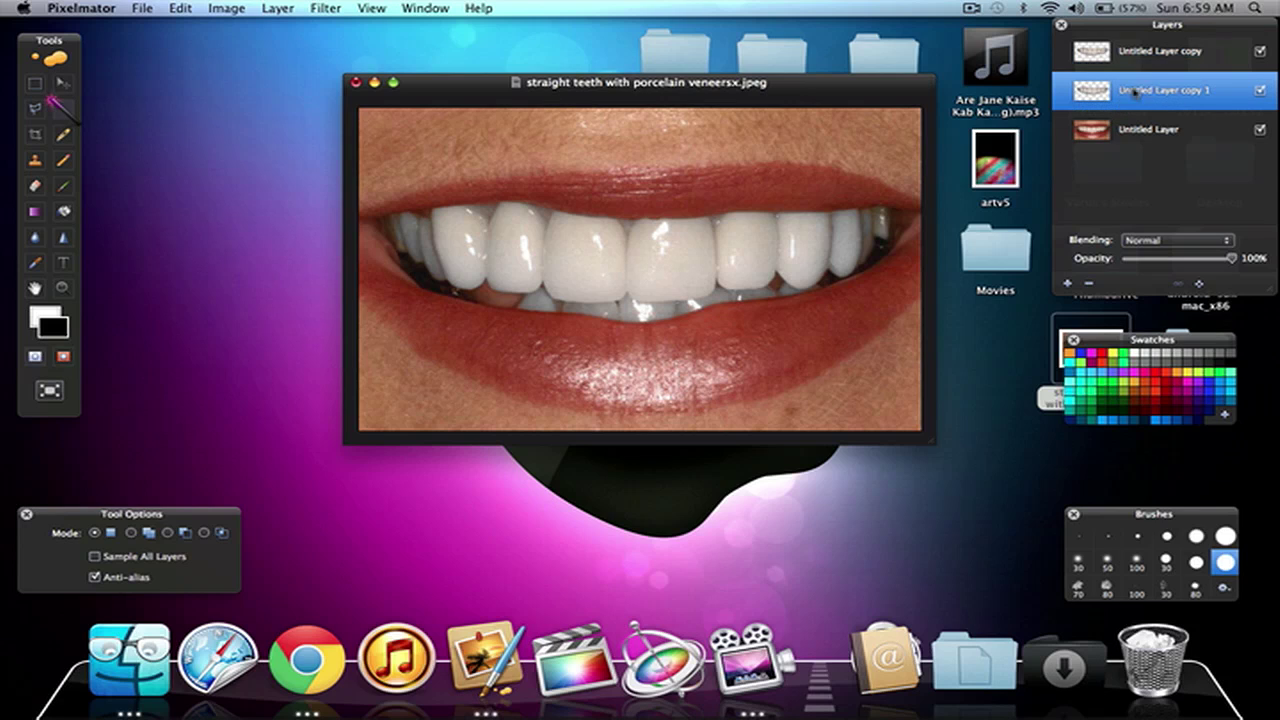
{"action": "double_click", "coordinate": [1141, 90]}
{"action": "type", "text": "blur"}
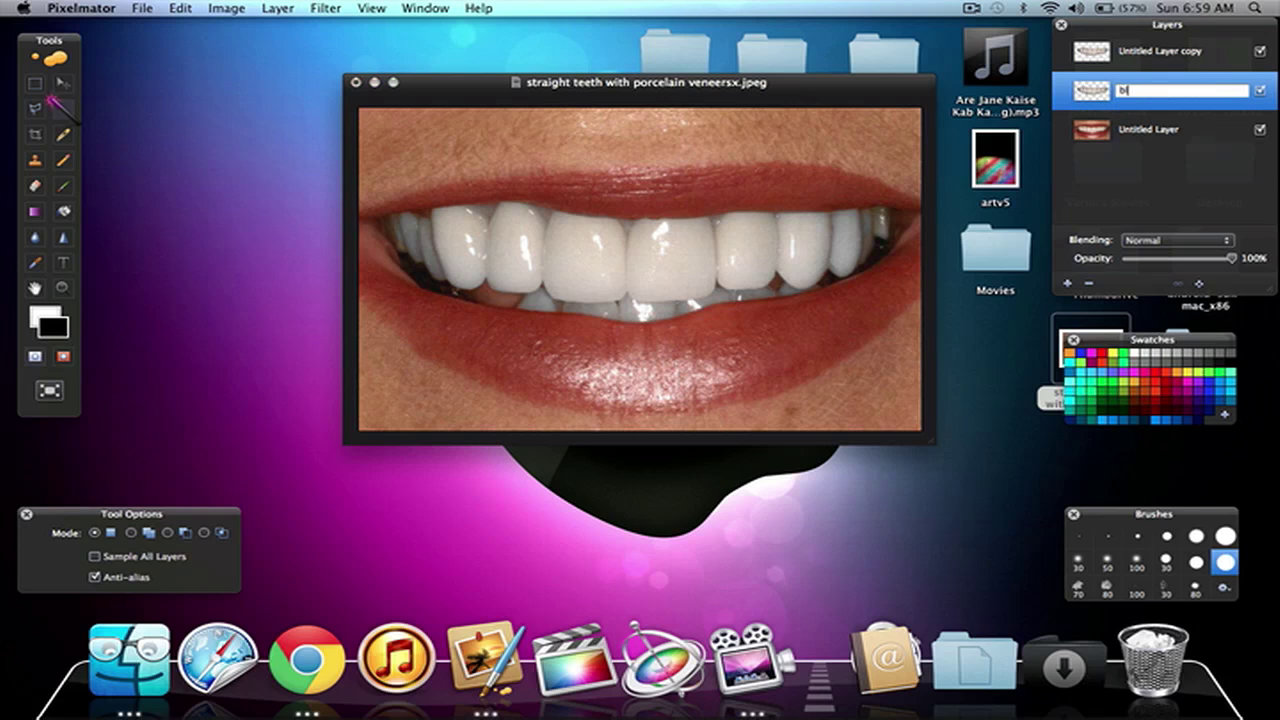
{"action": "key", "text": "Return"}
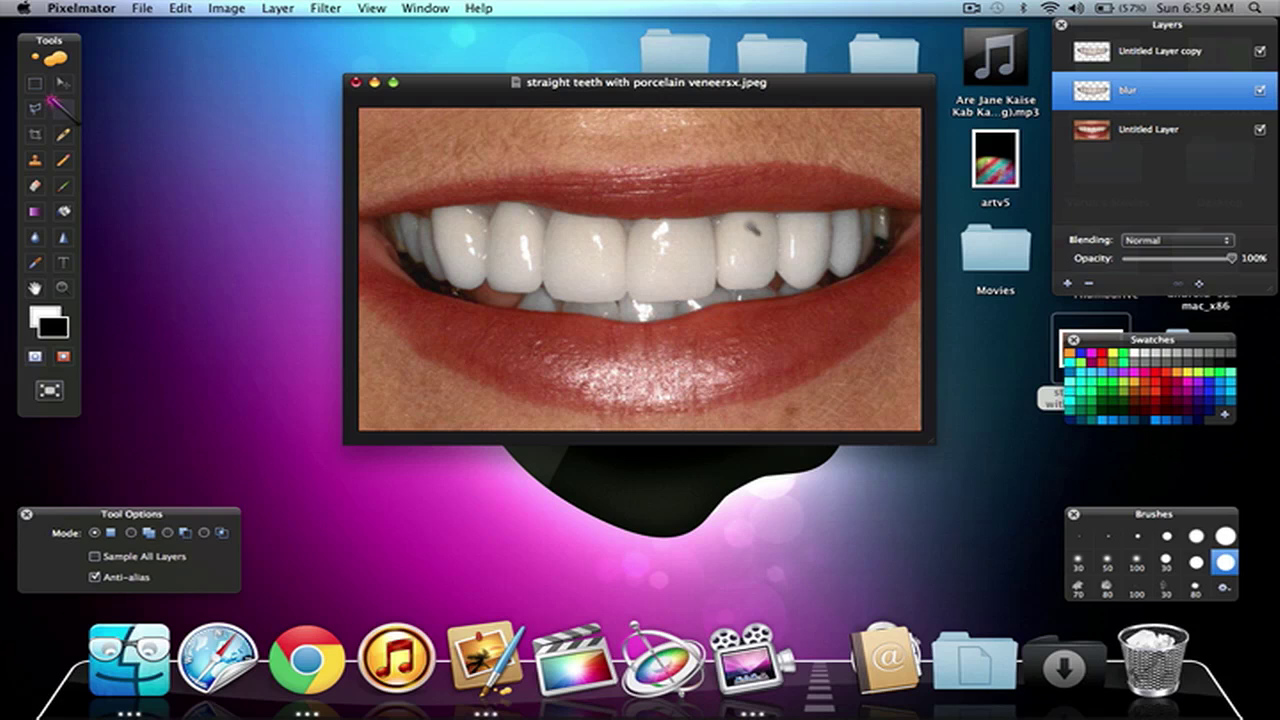
- Apply a Gaussian Blur with radius 25 to the blur layer
{"action": "left_click", "coordinate": [334, 14]}
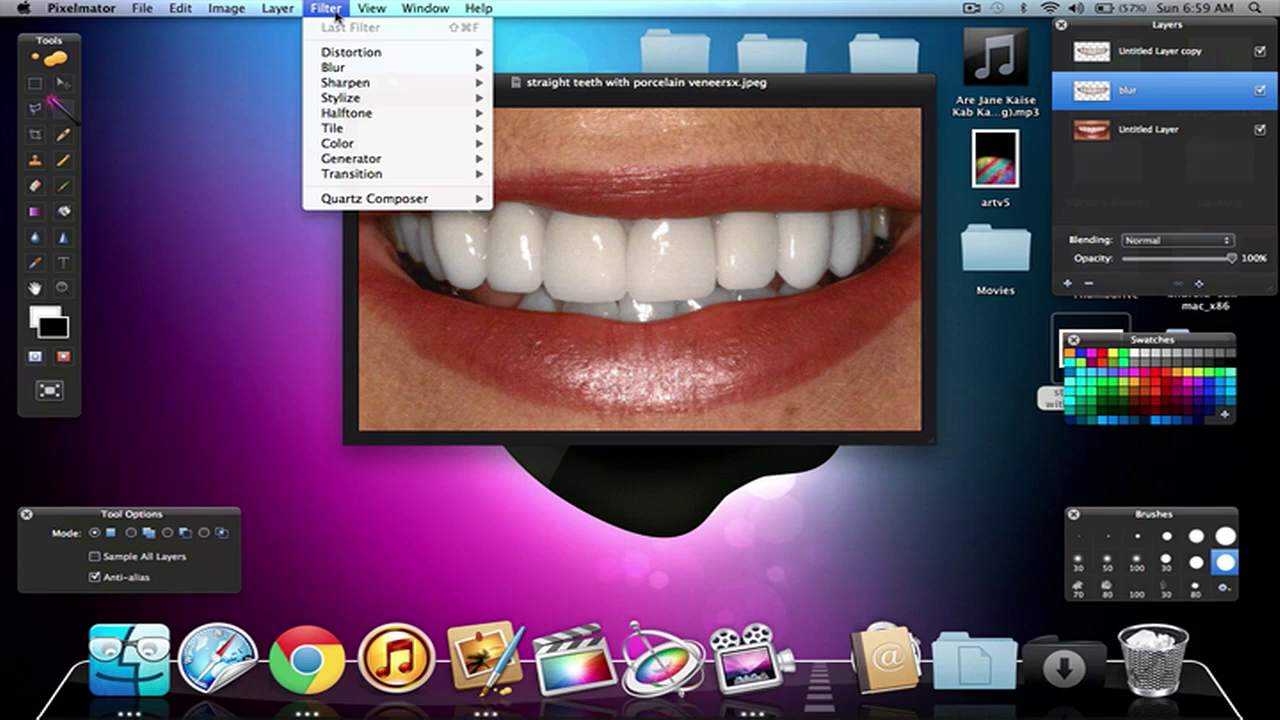
{"action": "mouse_move", "coordinate": [349, 86]}
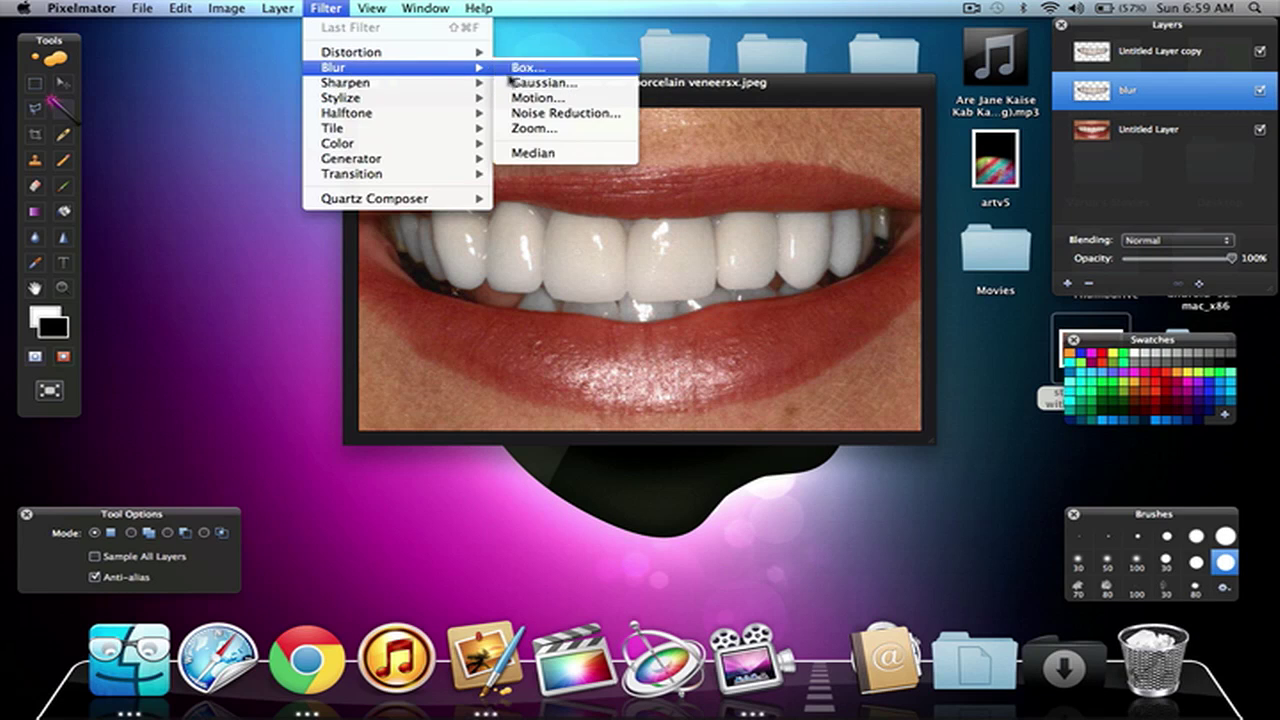
{"action": "left_click", "coordinate": [524, 84]}
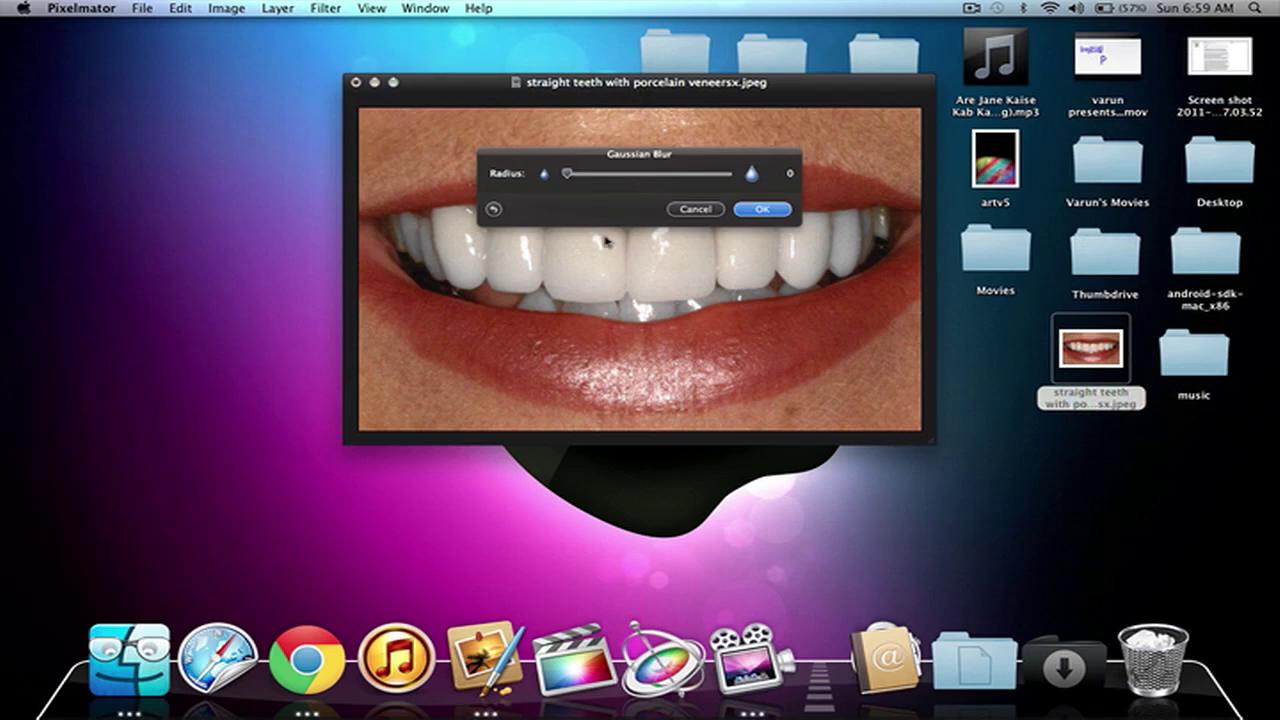
{"action": "left_click_drag", "start_coordinate": [585, 177], "coordinate": [610, 178]}
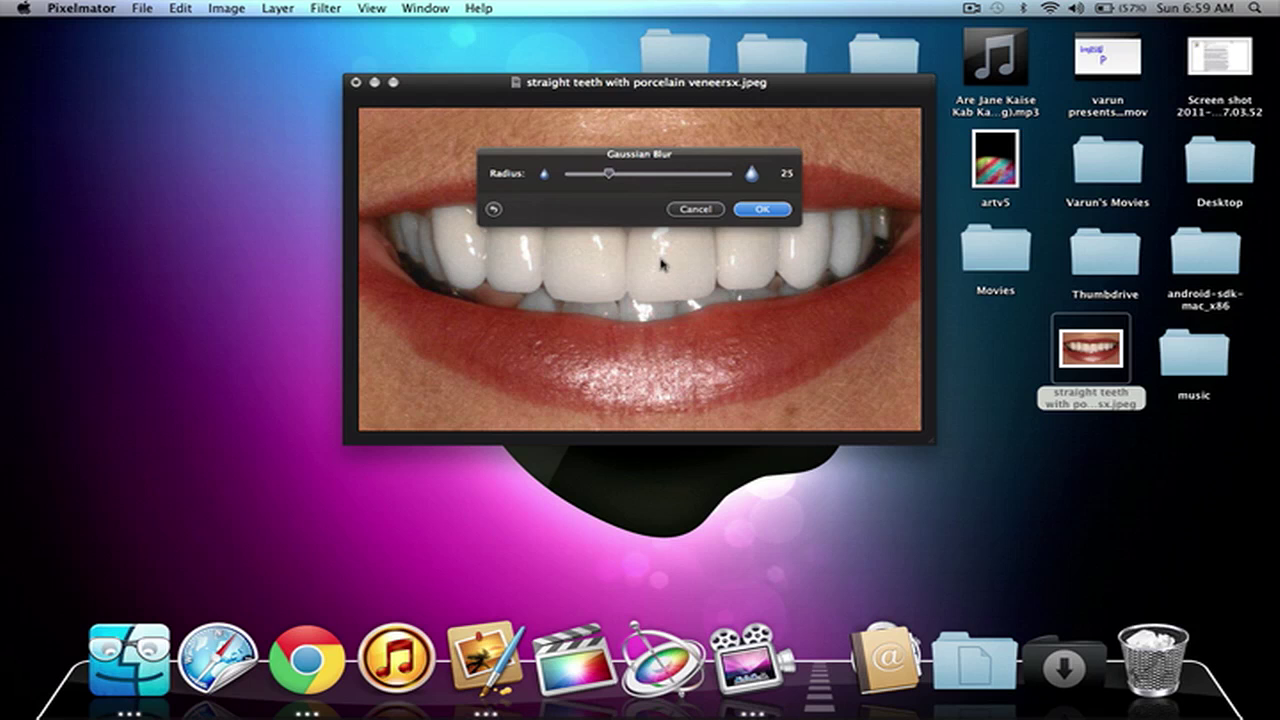
{"action": "left_click", "coordinate": [762, 209]}
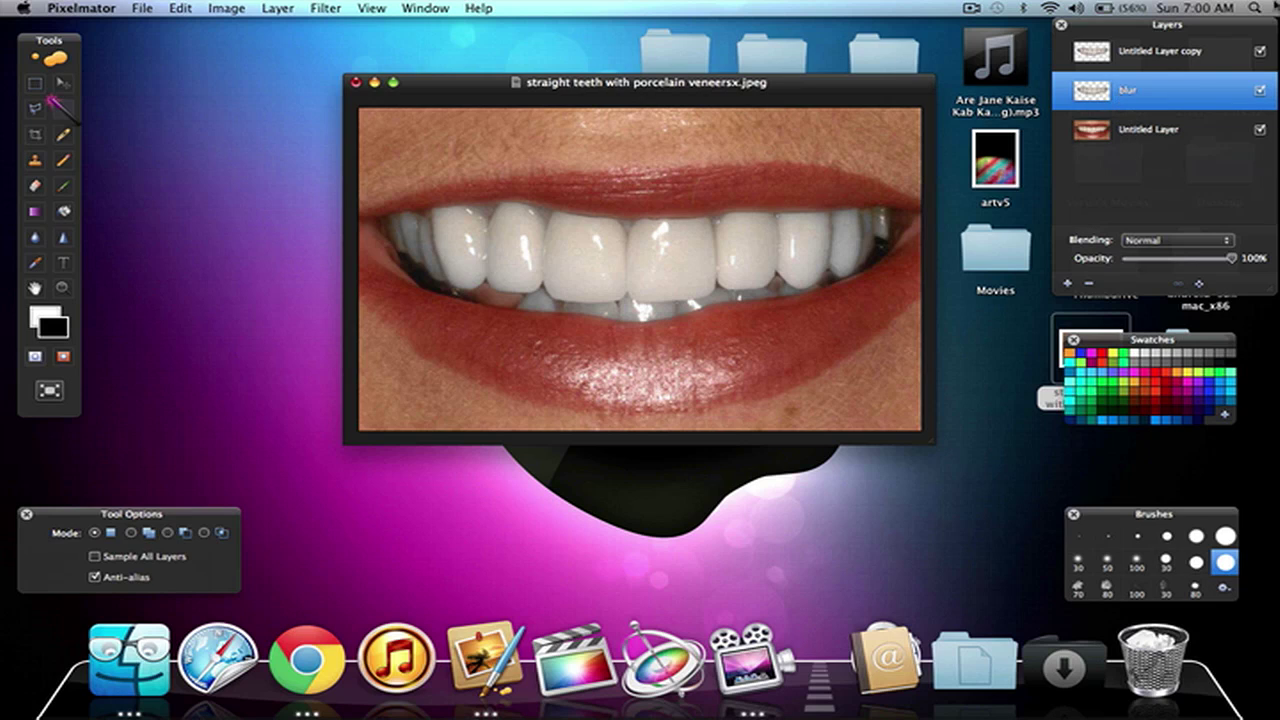
{"action": "left_click", "coordinate": [1260, 90]}
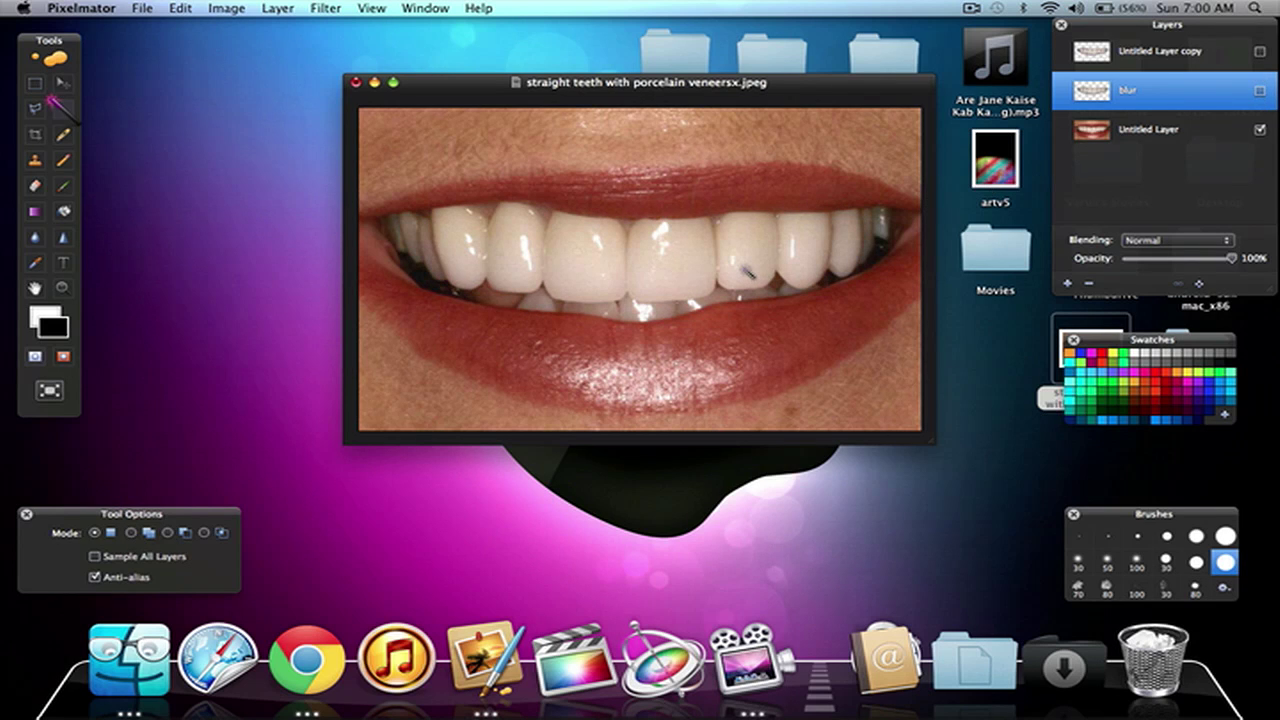
{"action": "left_click", "coordinate": [1260, 90]}
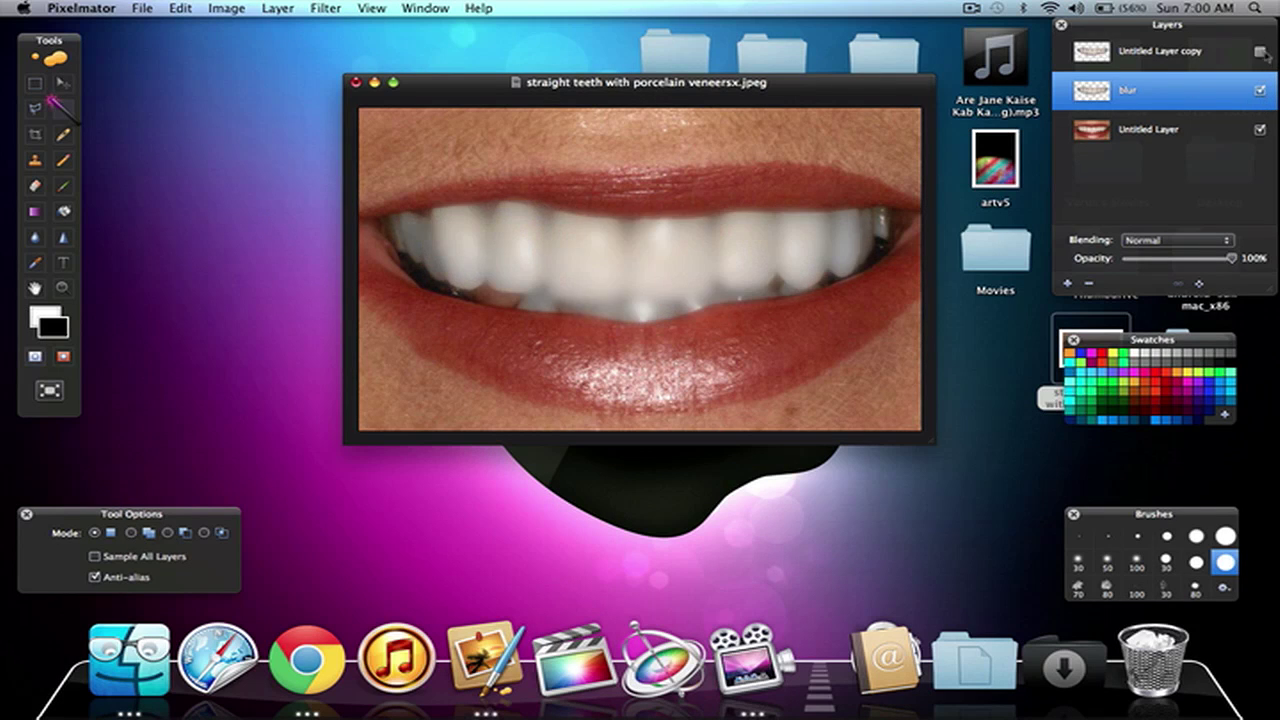
{"action": "left_click", "coordinate": [1260, 52]}
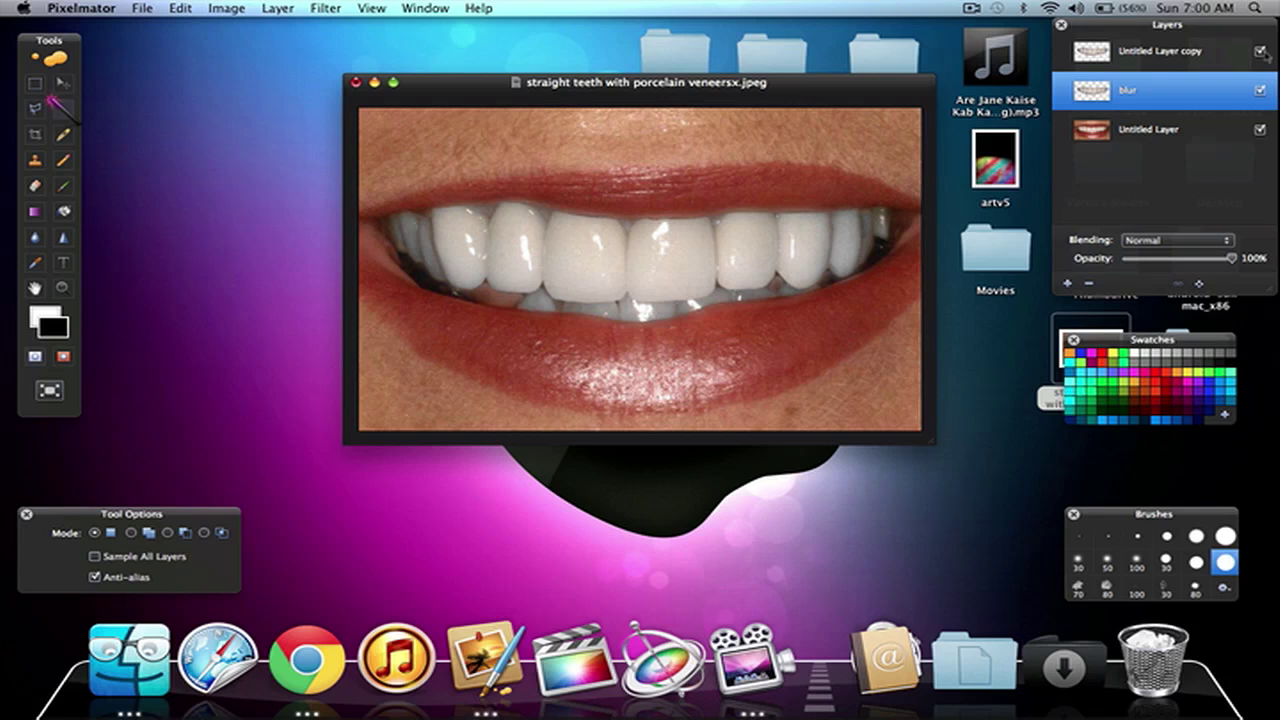